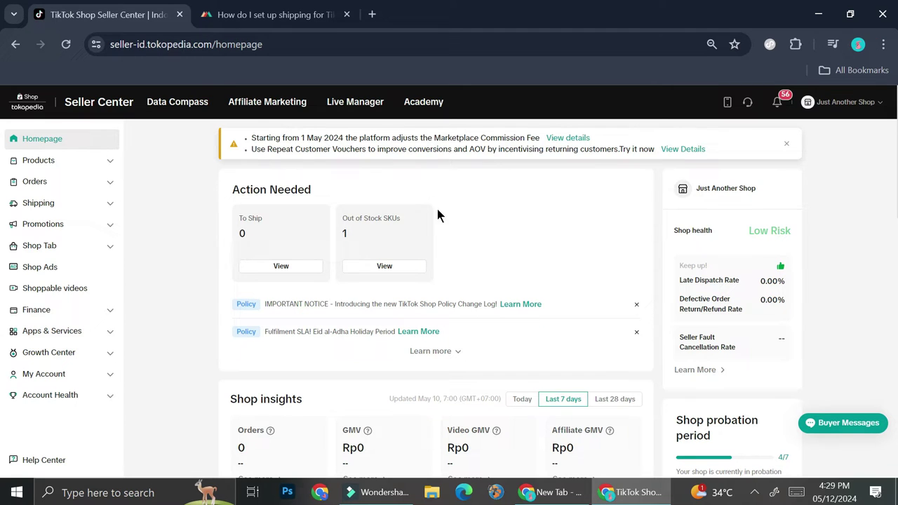
# - Expand the Shipping section in the sidebar so Shipping Options is listed
pyautogui.scroll(-1, 438, 210)
pyautogui.scroll(-5, 422, 203)
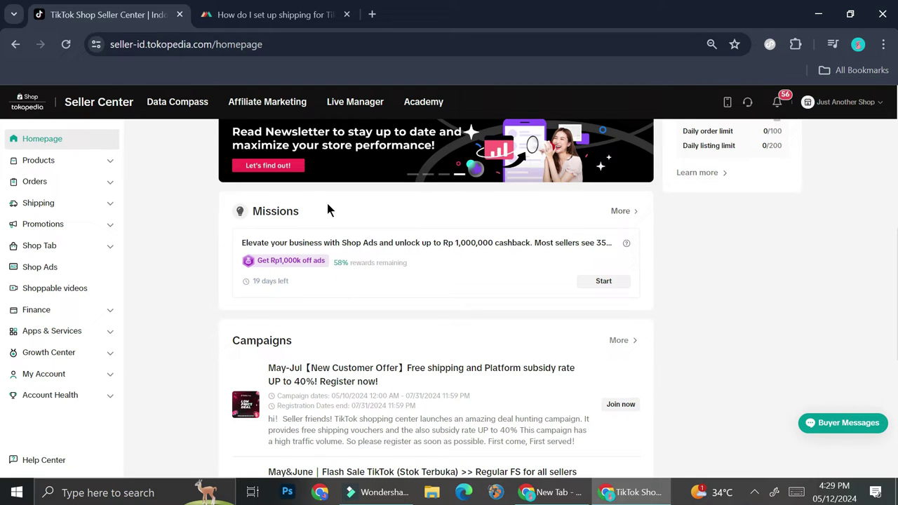
pyautogui.scroll(-5, 308, 210)
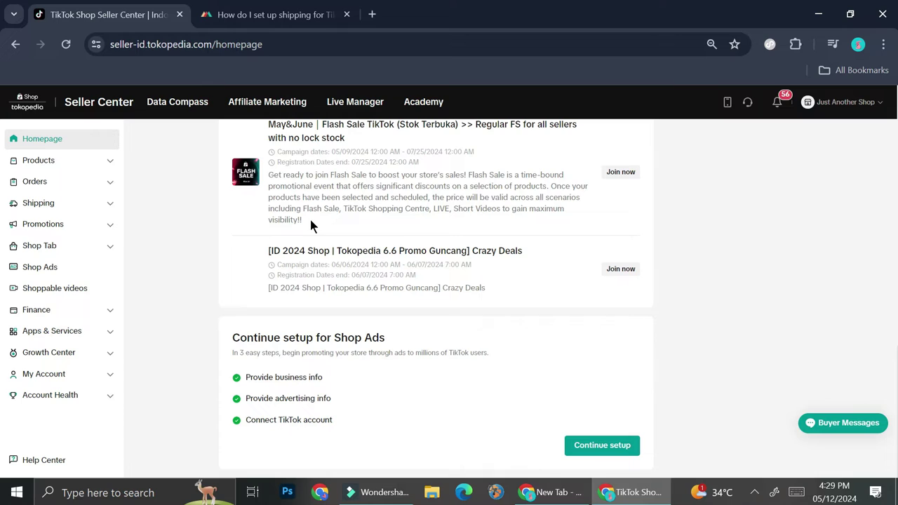
pyautogui.scroll(5, 373, 234)
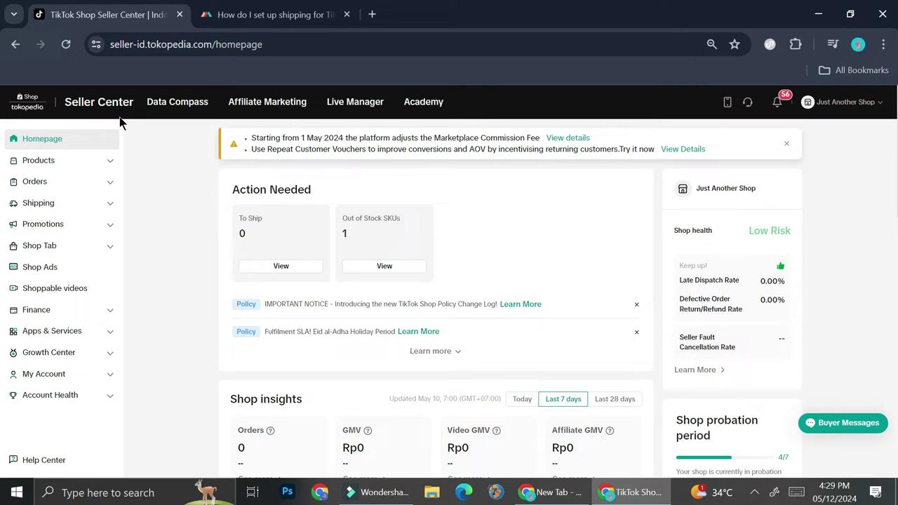
pyautogui.click(78, 205)
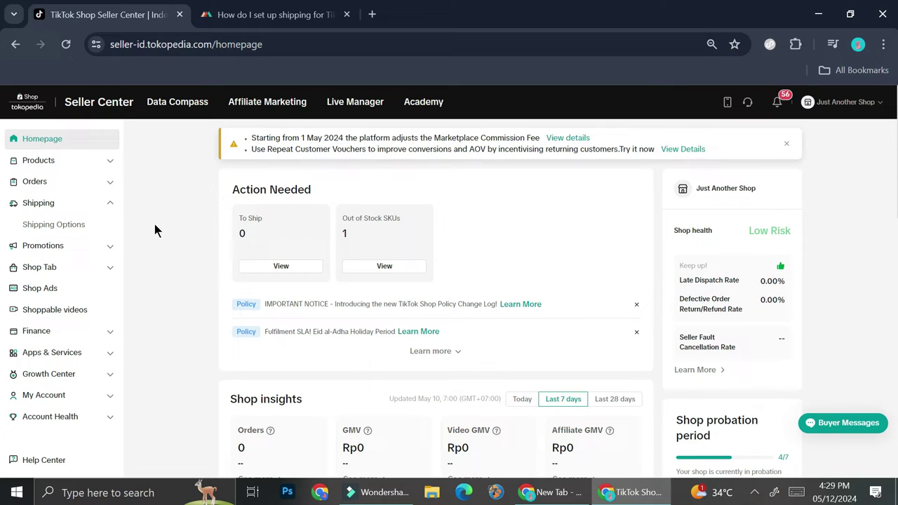
# - Go to Shipping Options and close the logistics satisfaction survey popup
pyautogui.click(82, 232)
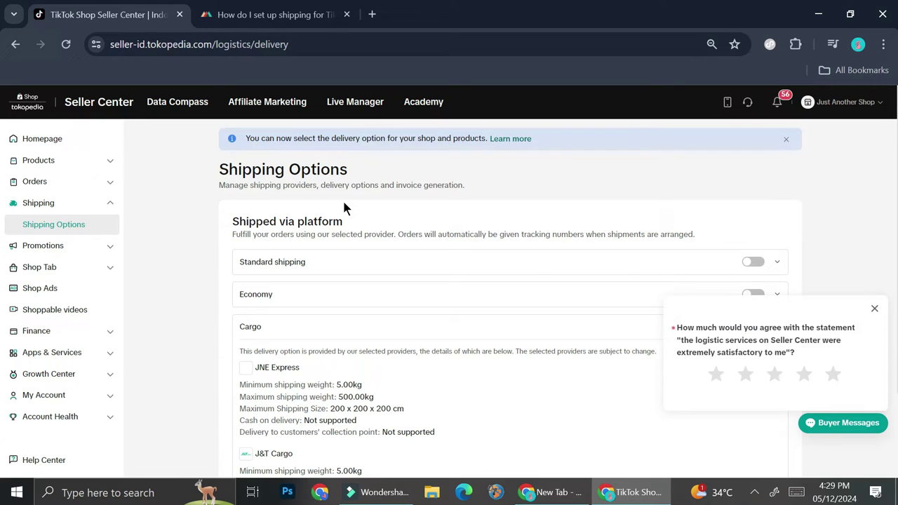
pyautogui.click(874, 308)
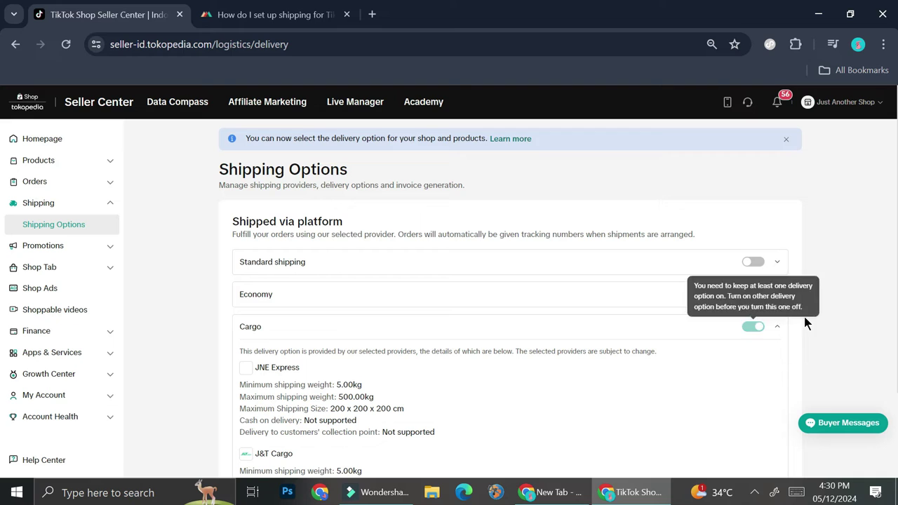
# - Switch on the Standard shipping toggle and confirm with Turn on
pyautogui.click(751, 264)
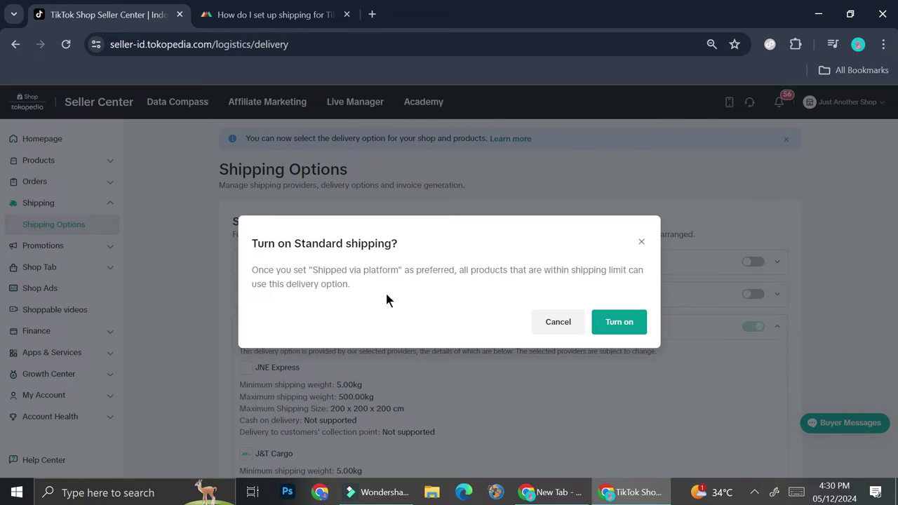
pyautogui.click(630, 325)
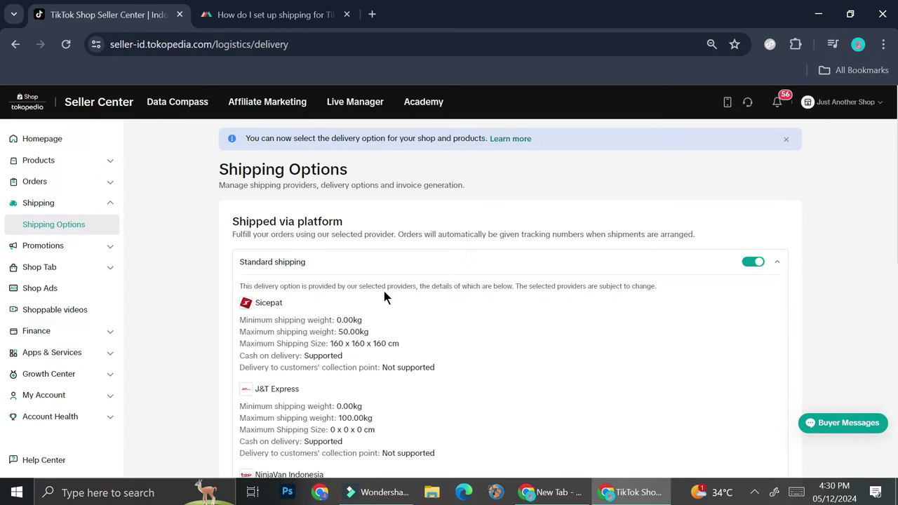
pyautogui.scroll(-1, 417, 298)
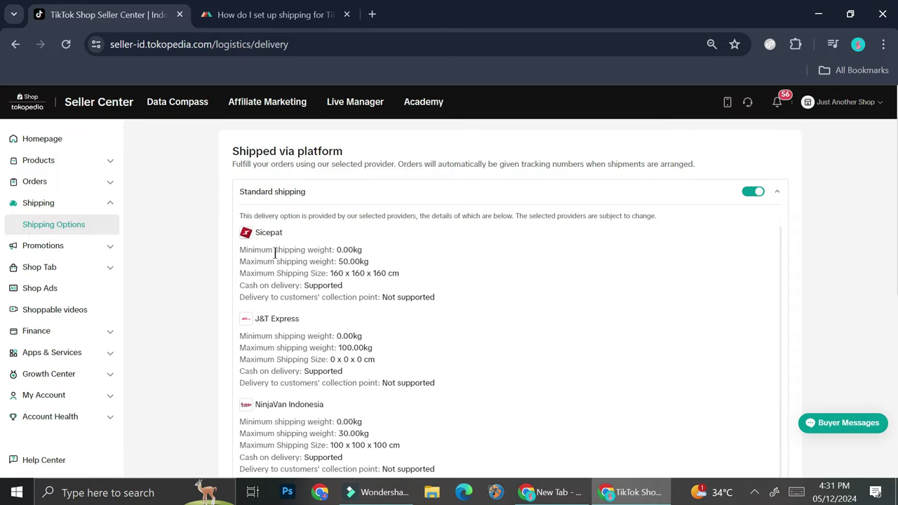
pyautogui.scroll(-1, 315, 288)
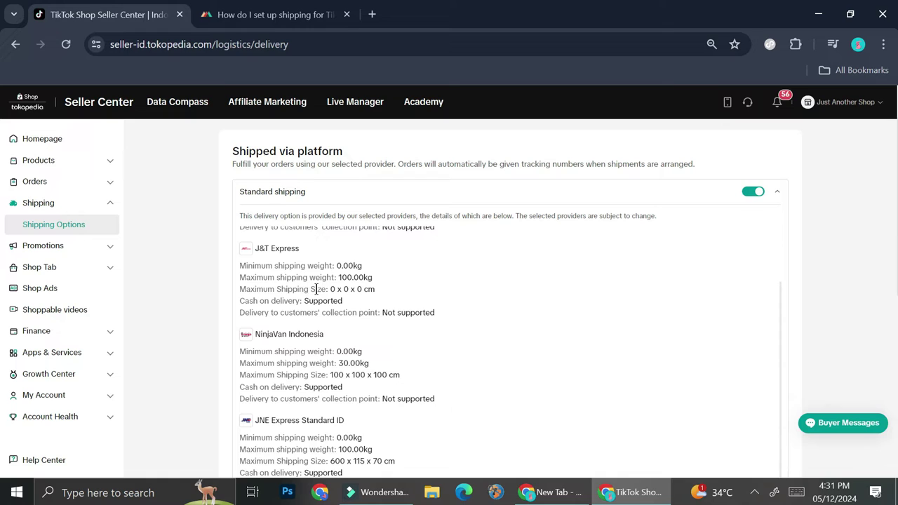
pyautogui.scroll(1, 398, 304)
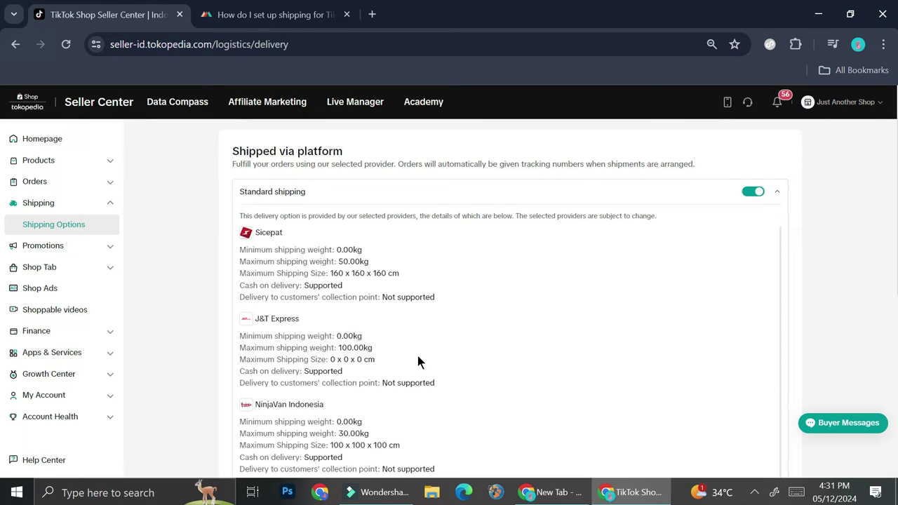
pyautogui.scroll(-1, 418, 357)
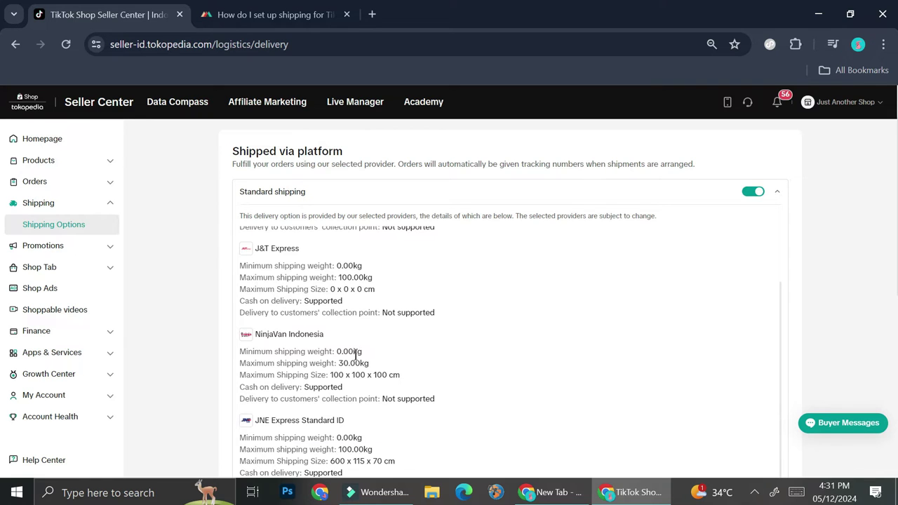
pyautogui.scroll(-1, 359, 351)
pyautogui.scroll(1, 339, 285)
pyautogui.scroll(2, 344, 285)
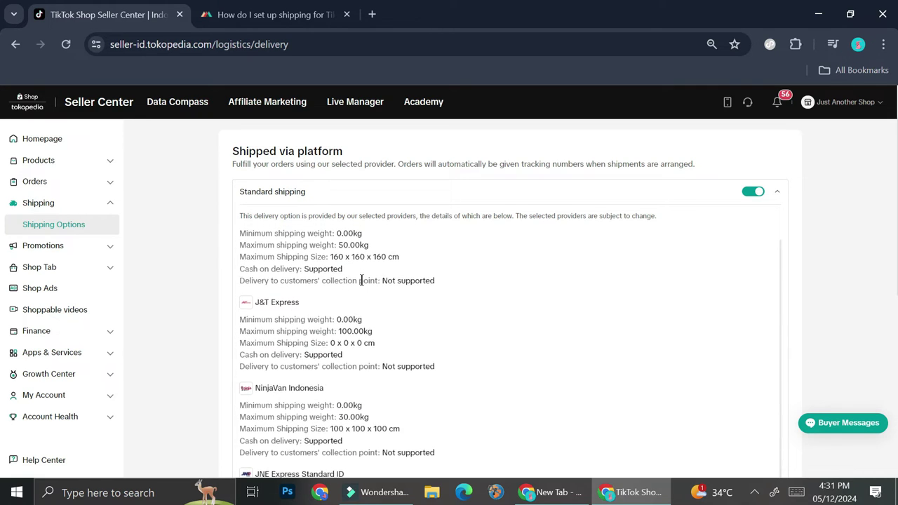
pyautogui.scroll(-5, 359, 293)
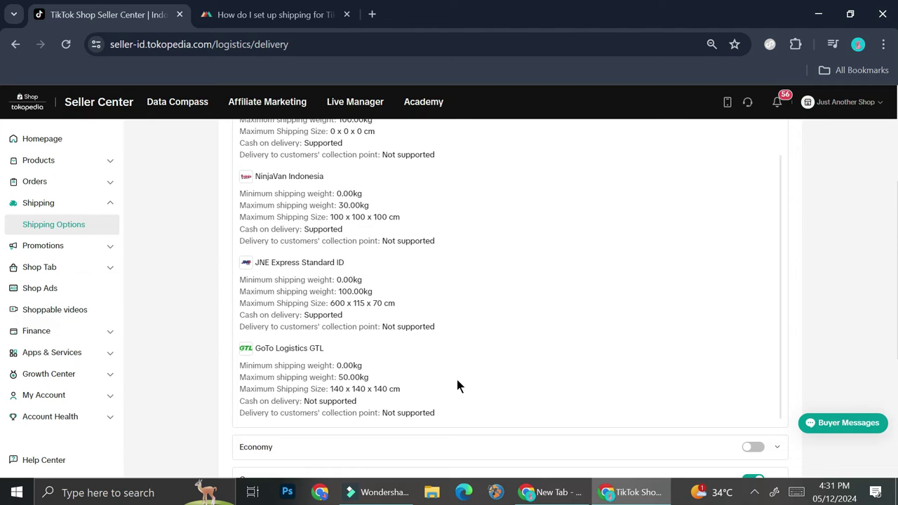
pyautogui.scroll(-2, 457, 386)
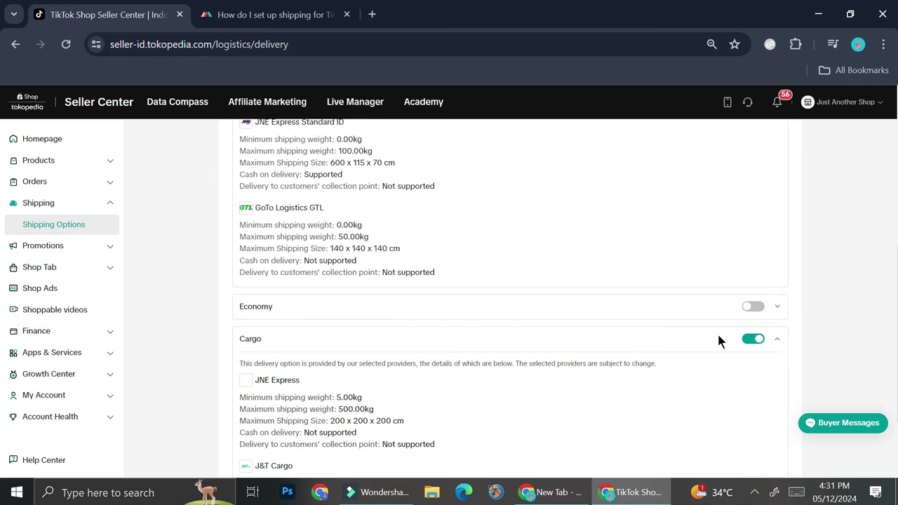
# - Enable Economy shipping via J&T Express, confirming the 'Turn on Economical?' dialog
pyautogui.click(753, 308)
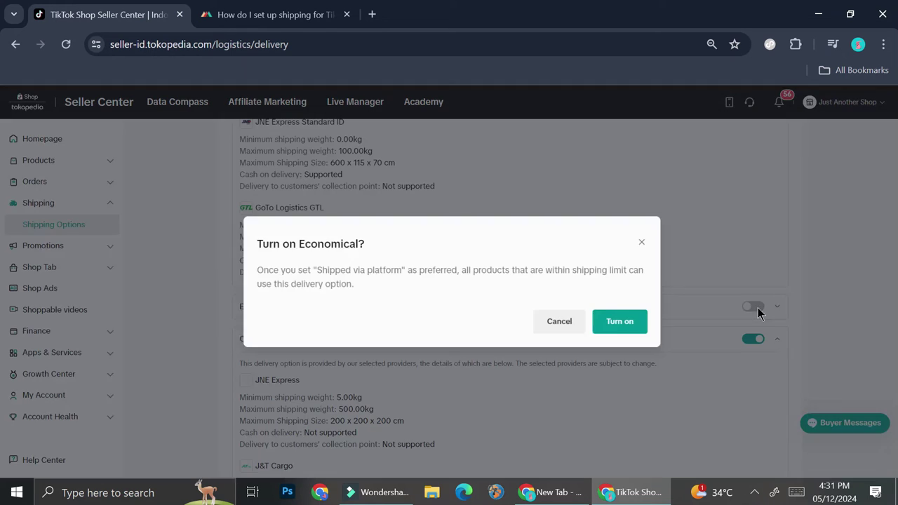
pyautogui.click(621, 322)
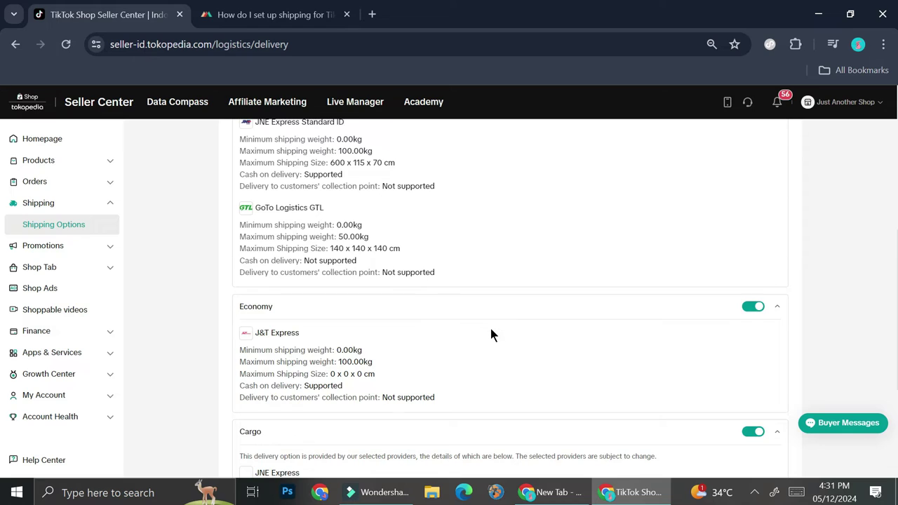
pyautogui.scroll(-1, 490, 329)
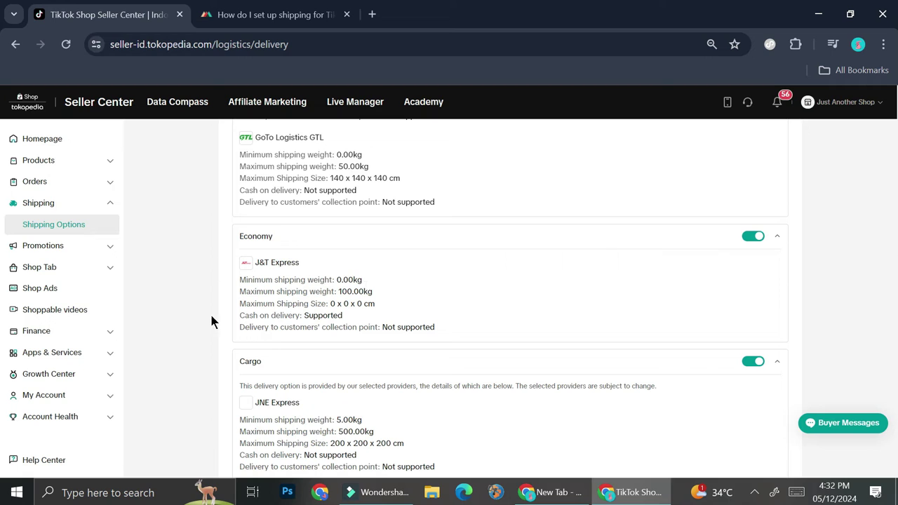
# - Scroll through Shipping Options to verify the Standard, Economy and Cargo toggles are all on
pyautogui.scroll(-1, 514, 310)
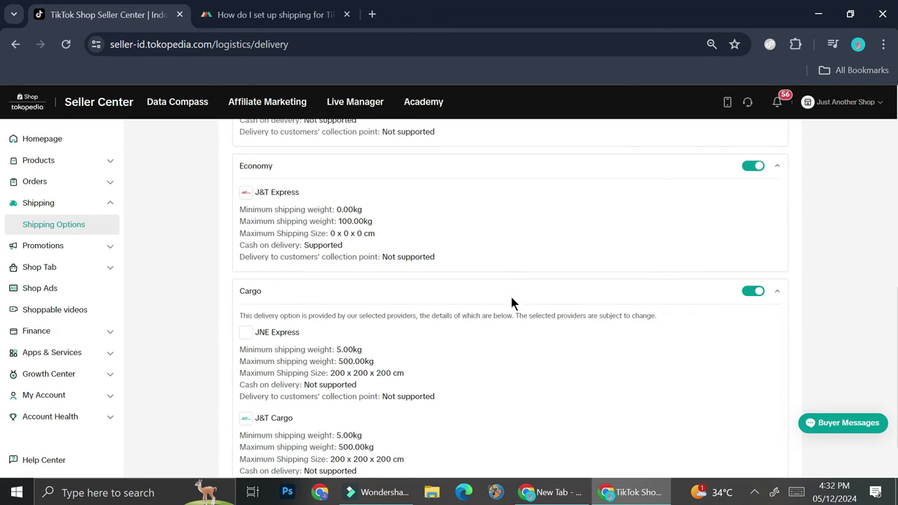
pyautogui.scroll(-1, 551, 260)
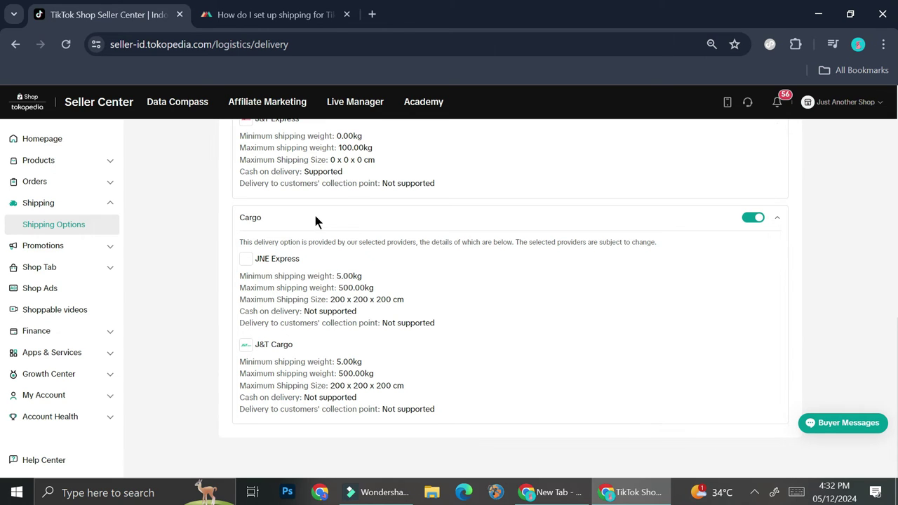
pyautogui.scroll(5, 314, 210)
pyautogui.scroll(3, 477, 196)
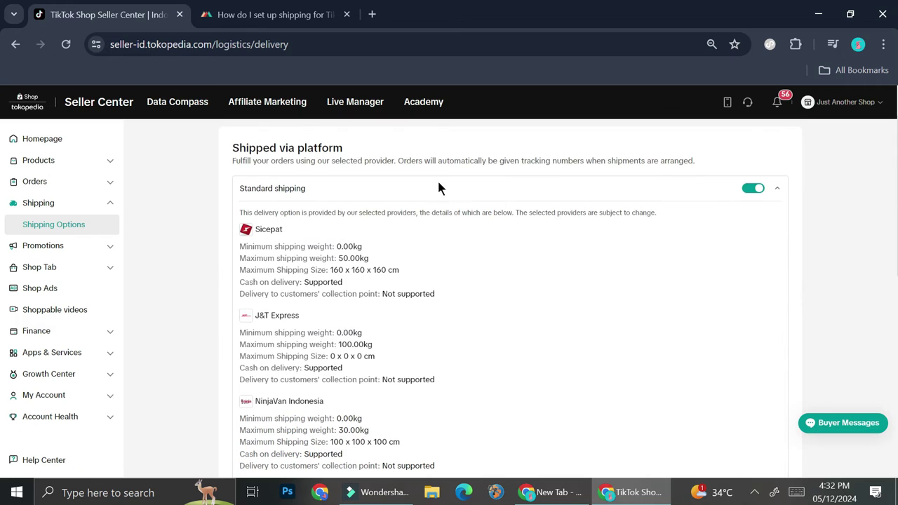
pyautogui.scroll(-3, 397, 270)
pyautogui.scroll(-1, 404, 275)
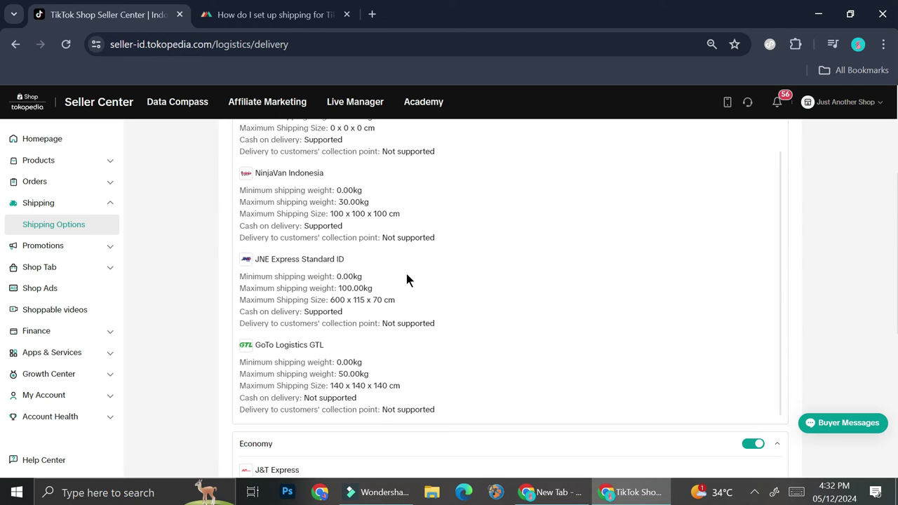
pyautogui.scroll(-2, 460, 283)
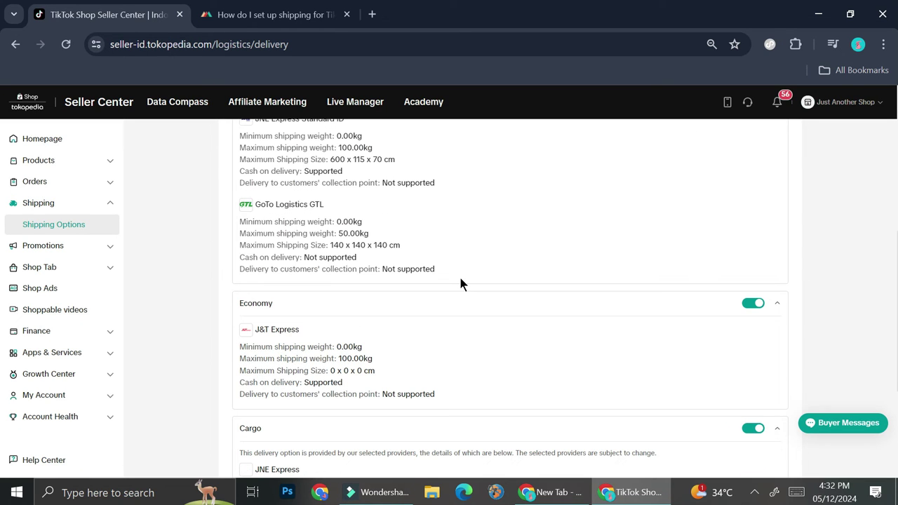
pyautogui.scroll(-3, 461, 283)
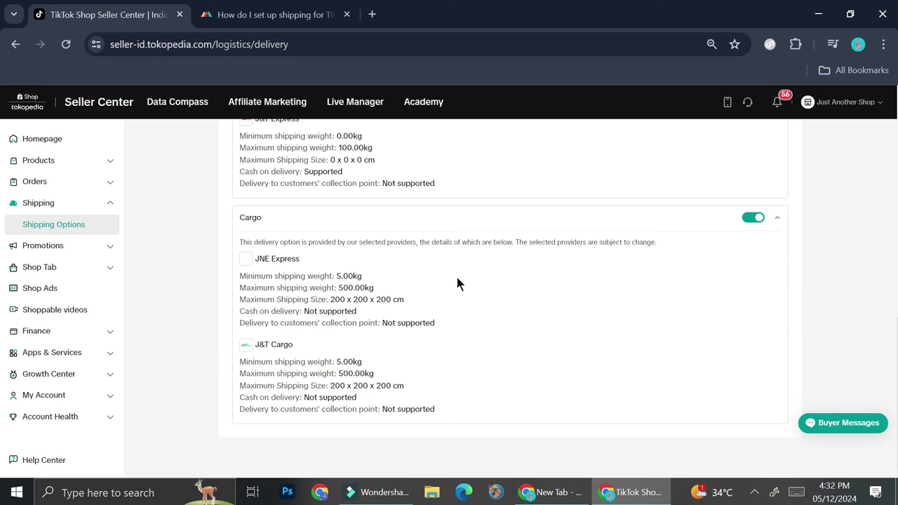
pyautogui.scroll(10, 547, 243)
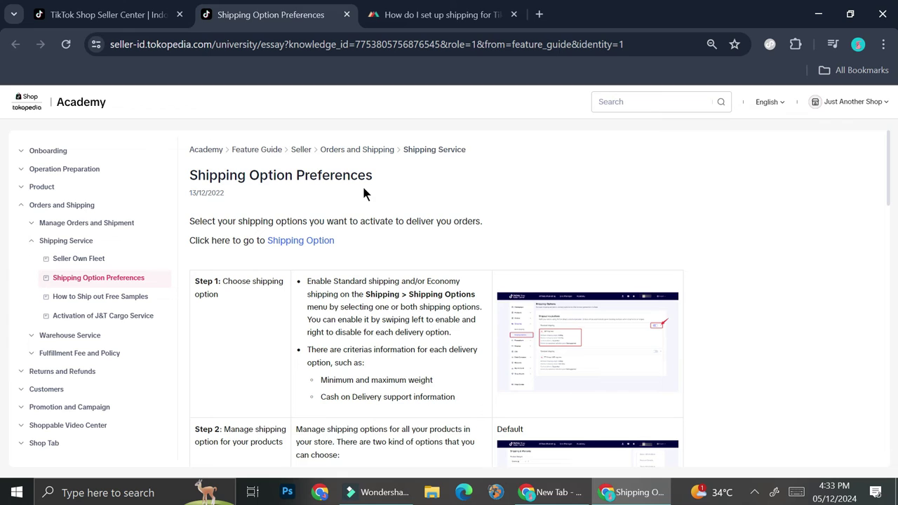
# - Scroll the Shipping Option Preferences article down to Step 2's Default and Custom choices
pyautogui.scroll(-3, 443, 235)
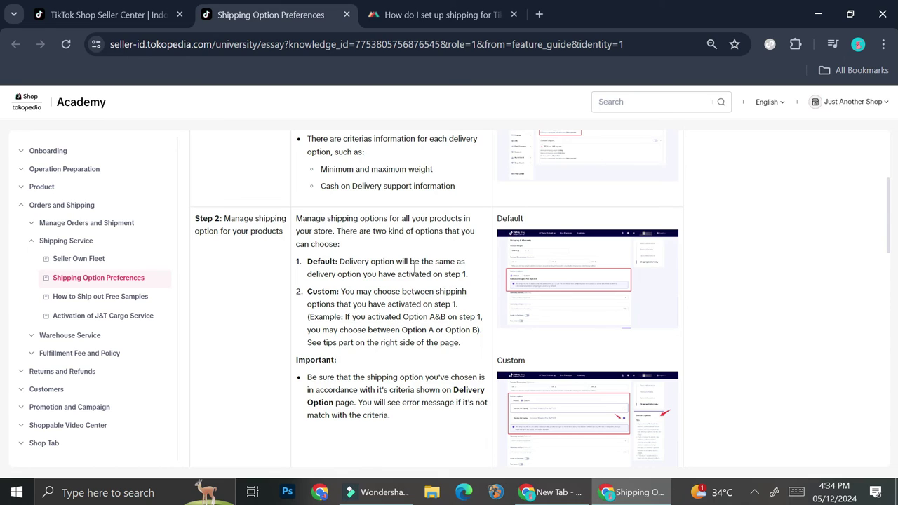
pyautogui.scroll(-2, 414, 267)
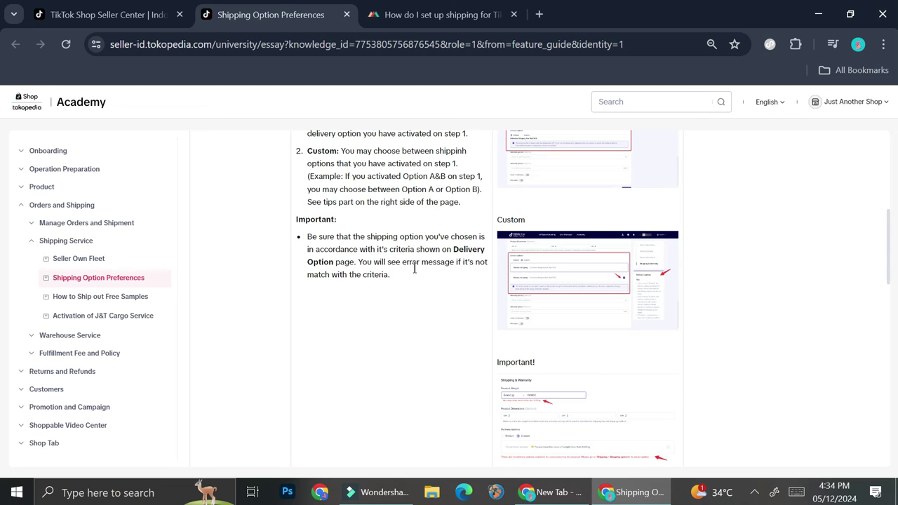
pyautogui.click(438, 14)
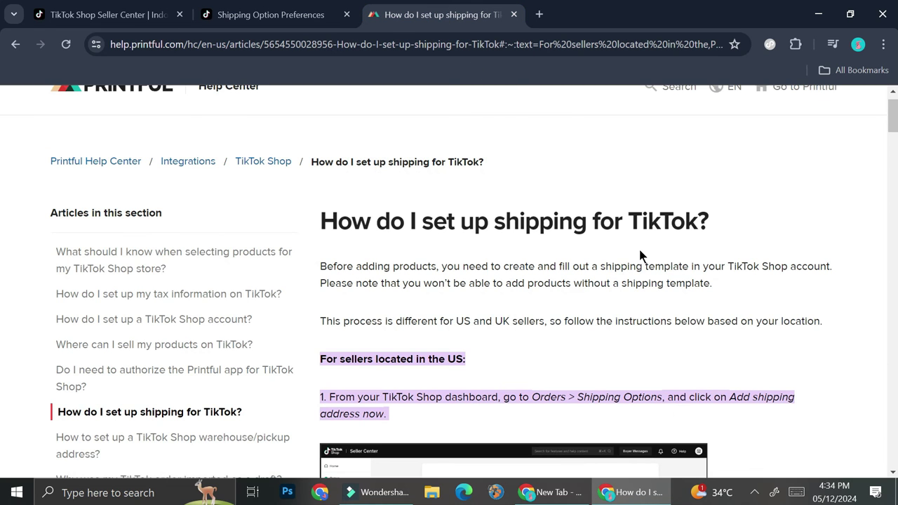
pyautogui.scroll(-1, 640, 257)
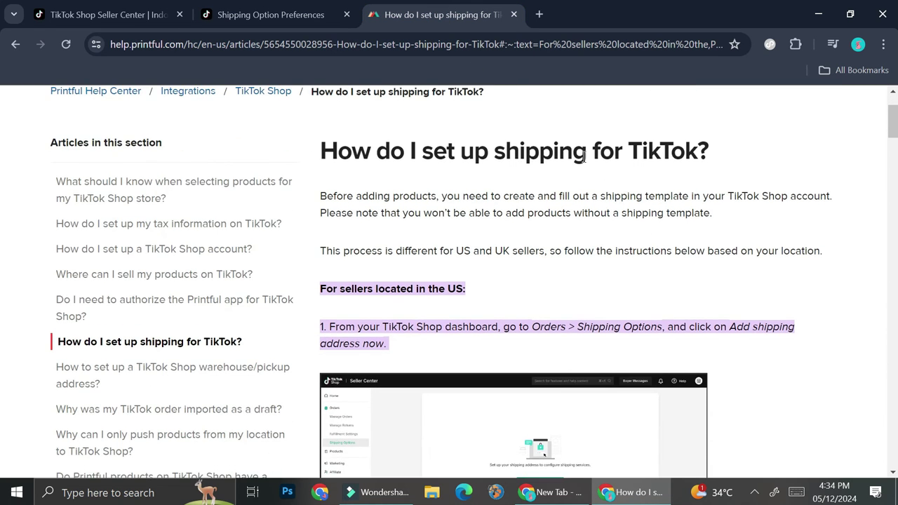
pyautogui.scroll(-1, 652, 176)
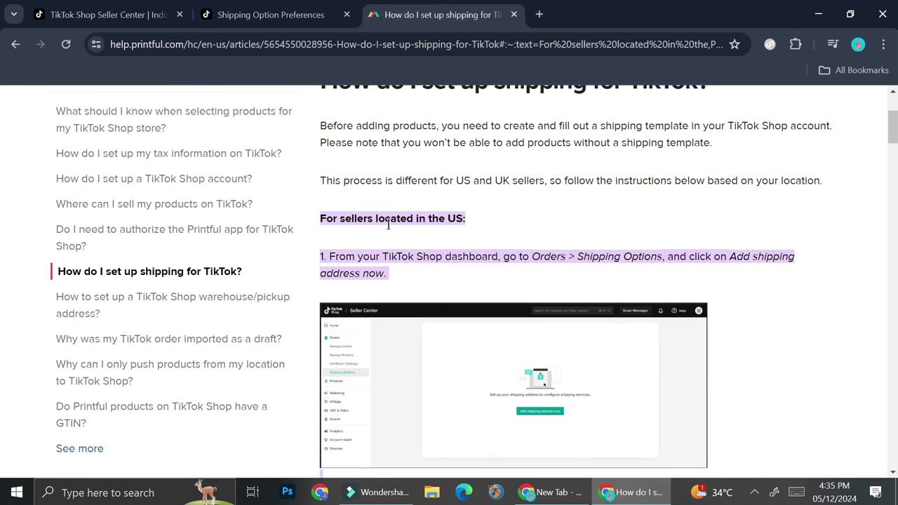
pyautogui.scroll(-1, 490, 254)
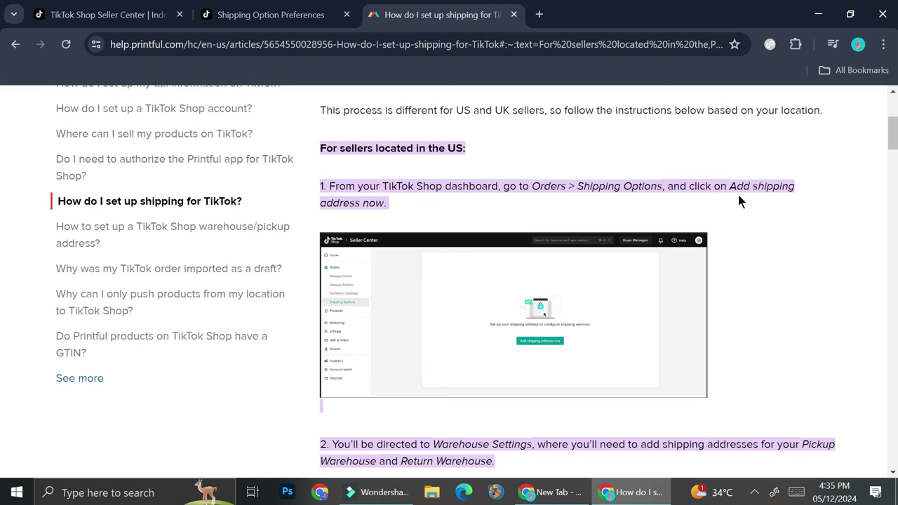
pyautogui.scroll(-2, 442, 231)
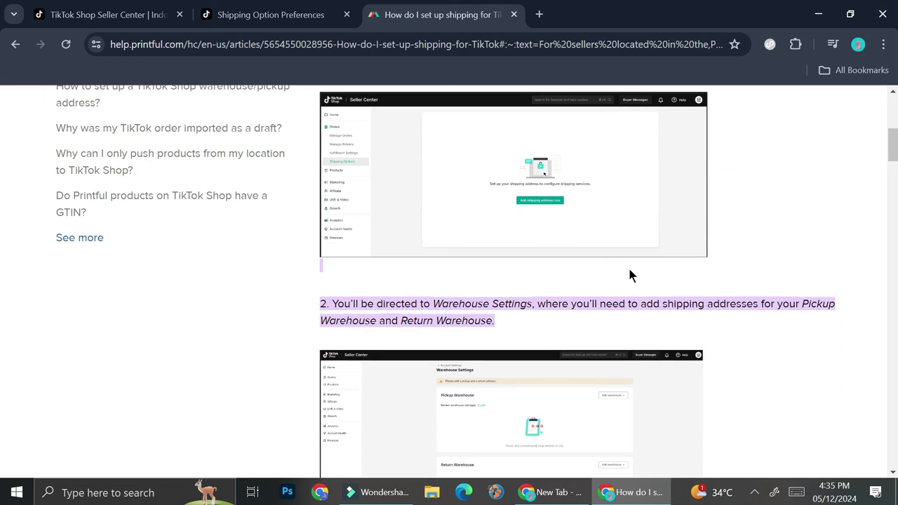
pyautogui.scroll(-1, 582, 273)
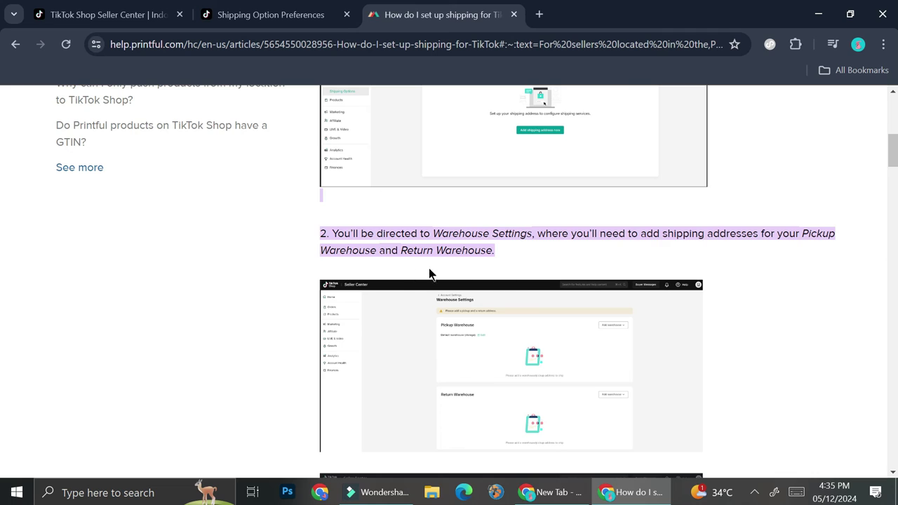
pyautogui.scroll(-4, 402, 266)
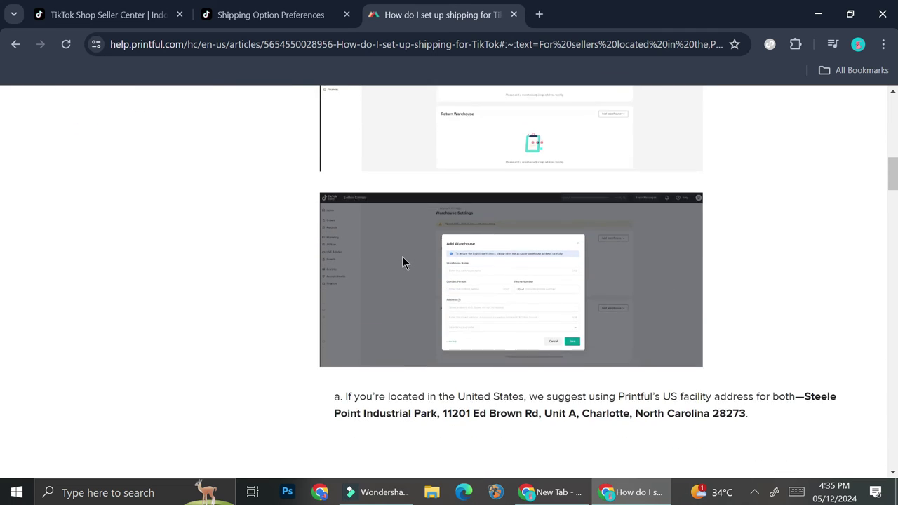
pyautogui.scroll(-6, 402, 261)
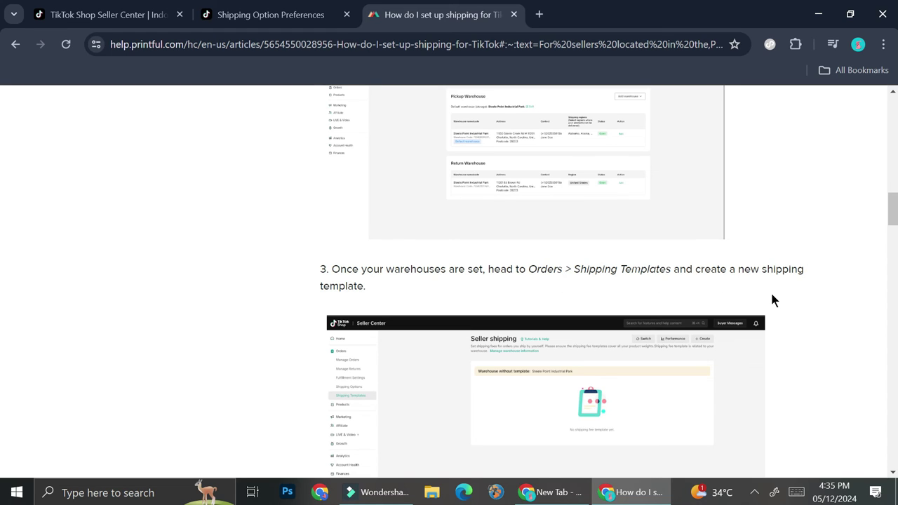
pyautogui.scroll(-2, 771, 300)
pyautogui.scroll(-2, 677, 280)
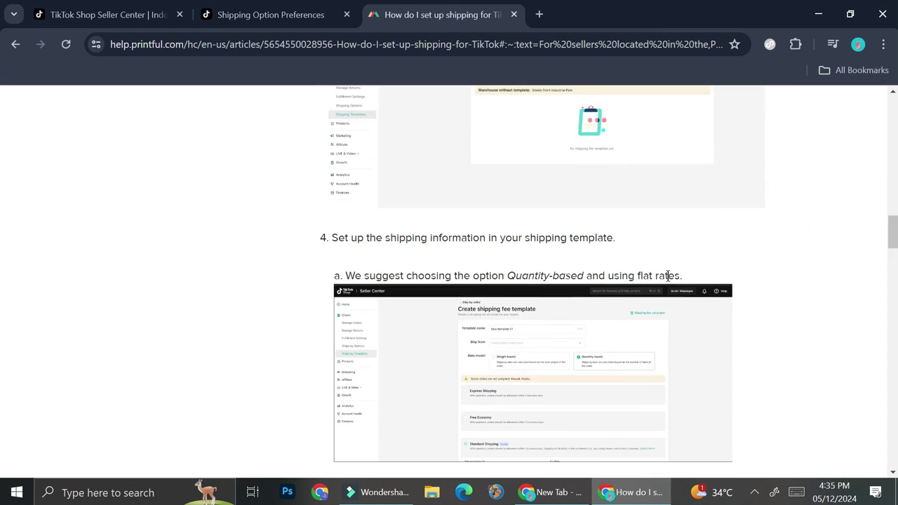
pyautogui.scroll(-1, 402, 234)
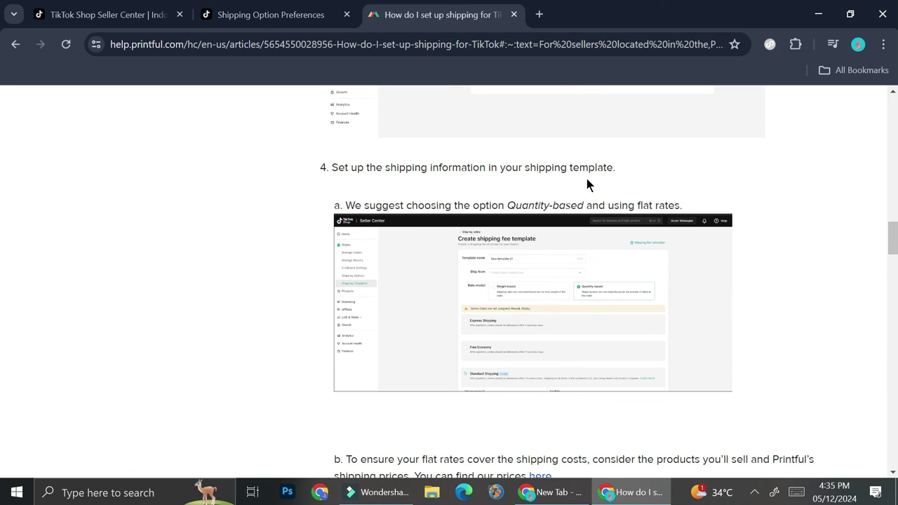
pyautogui.scroll(-2, 588, 183)
pyautogui.scroll(-2, 588, 184)
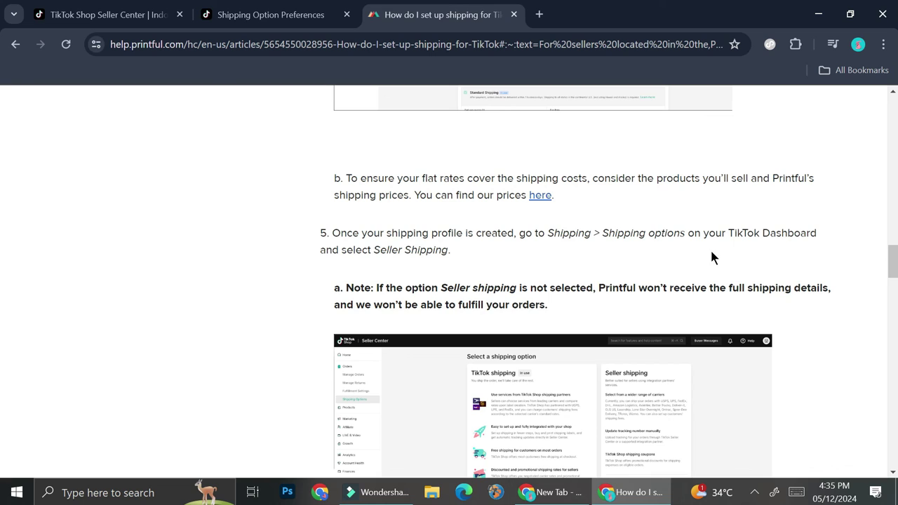
pyautogui.scroll(-2, 751, 257)
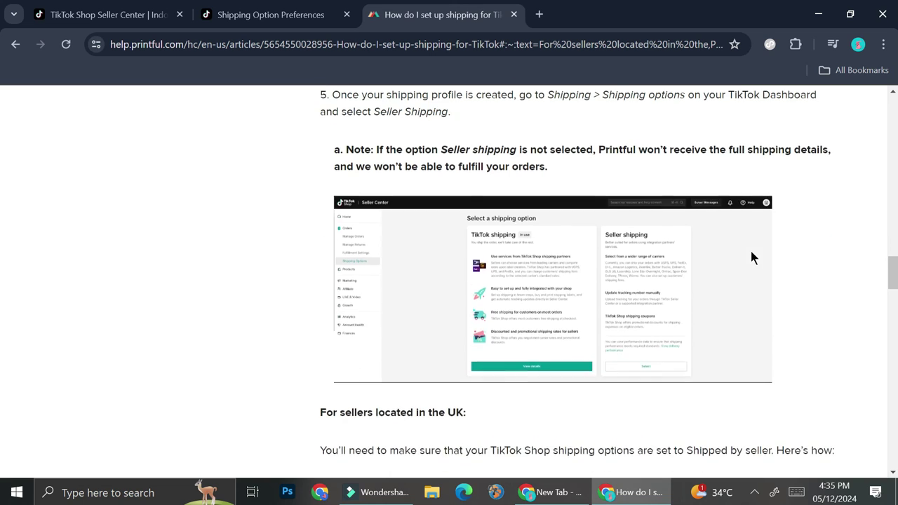